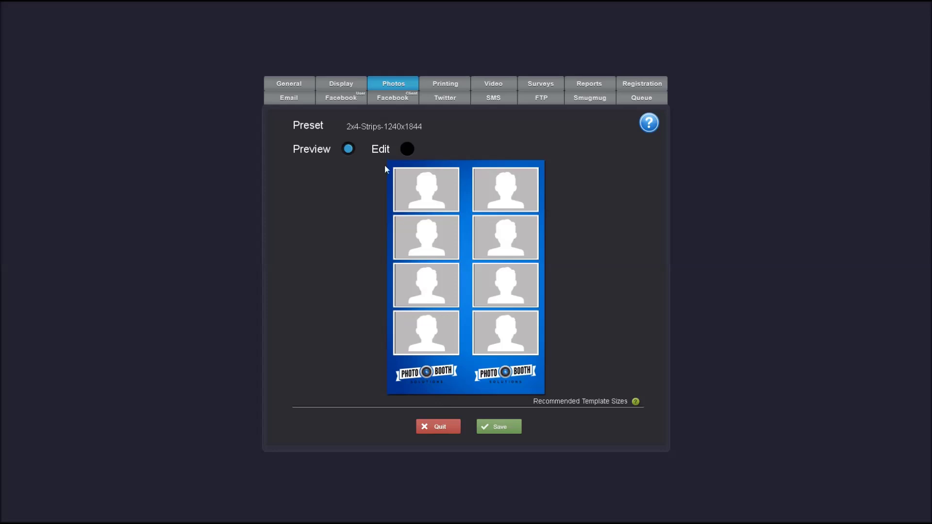
- Switch to edit mode, load the 2x2-Postcard-1844x1240 preset and preview its layout
{"action": "left_click", "coordinate": [408, 149]}
{"action": "left_click", "coordinate": [407, 150]}
{"action": "left_click", "coordinate": [407, 150]}
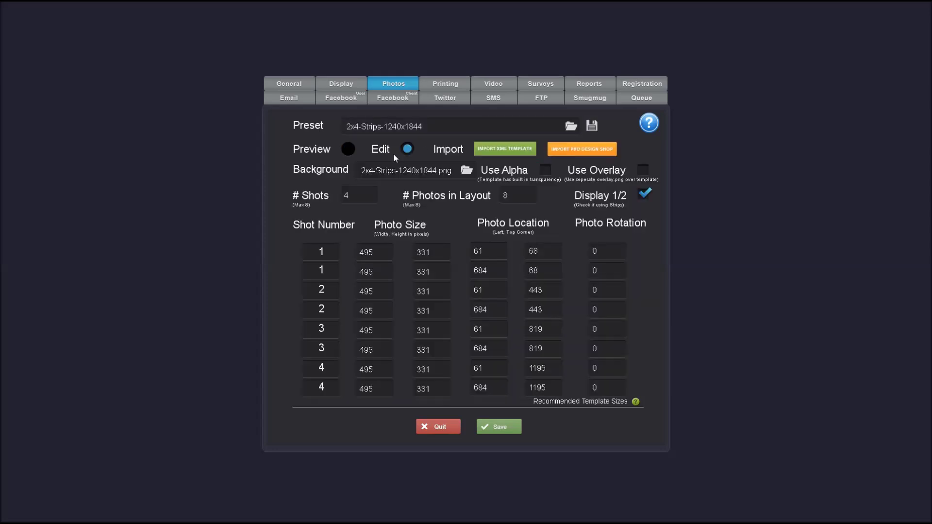
{"action": "left_click", "coordinate": [355, 131]}
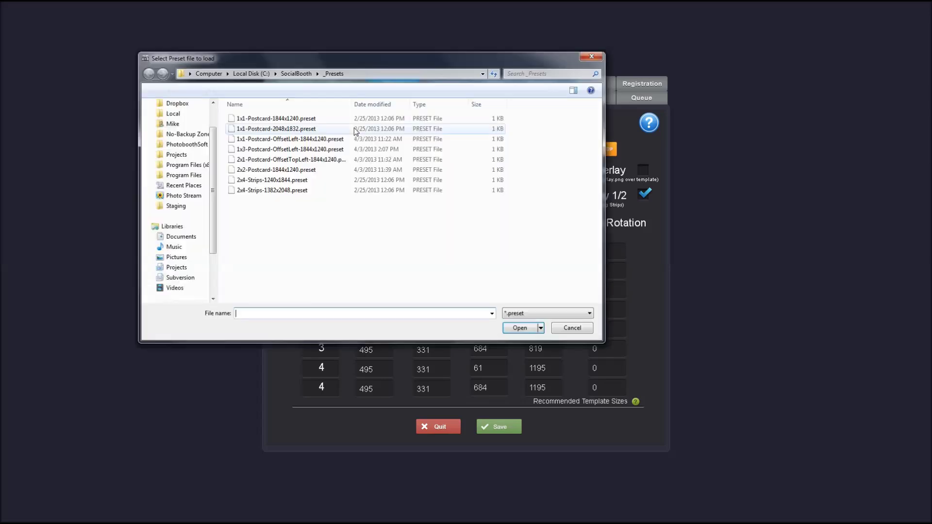
{"action": "left_click", "coordinate": [294, 171]}
{"action": "double_click", "coordinate": [293, 171]}
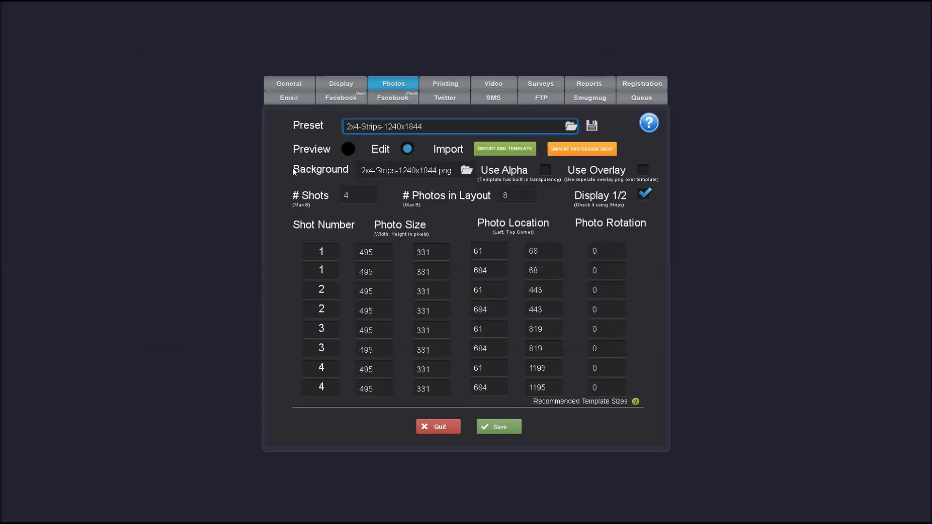
{"action": "left_click", "coordinate": [348, 150]}
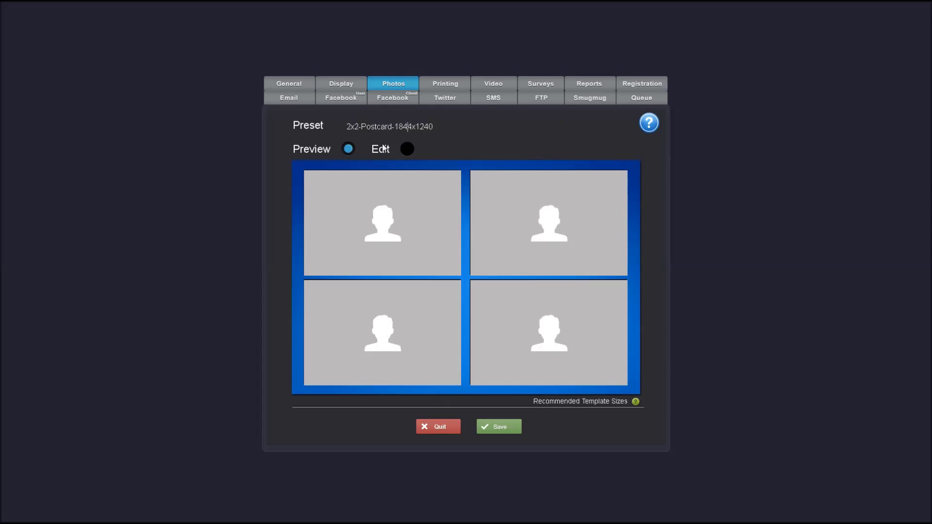
- Return to edit mode, load the 1x3-Postcard-OffsetLeft-1844x1240 preset and preview its layout
{"action": "left_click", "coordinate": [407, 149]}
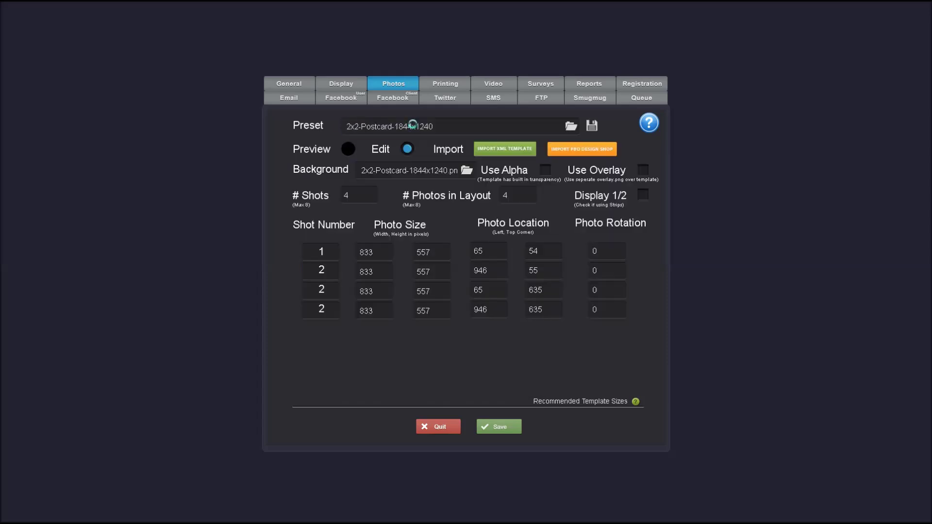
{"action": "left_click", "coordinate": [413, 126]}
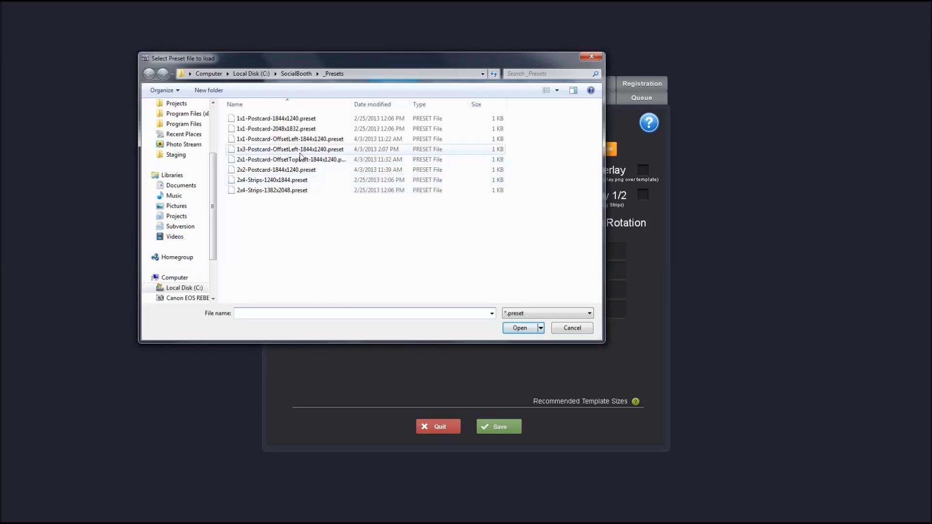
{"action": "left_click", "coordinate": [302, 151]}
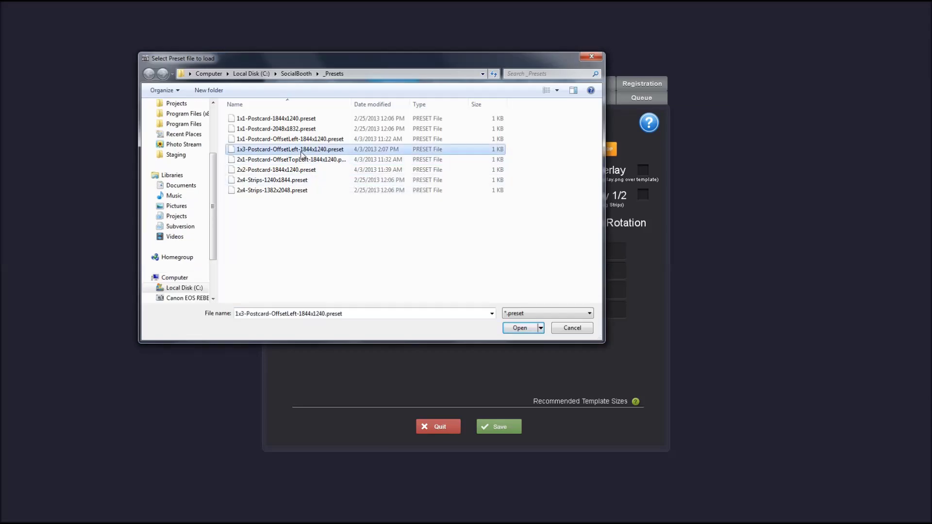
{"action": "double_click", "coordinate": [302, 154]}
{"action": "left_click", "coordinate": [348, 149]}
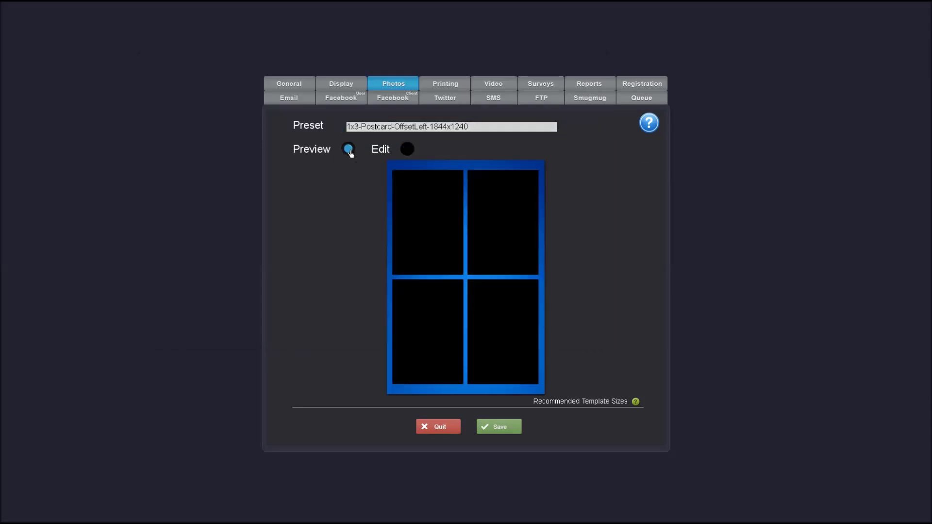
- Return to edit mode, load the 2x1-Postcard-OffsetTopLeft-1844x1240 preset and preview its layout
{"action": "left_click", "coordinate": [407, 149]}
{"action": "left_click", "coordinate": [396, 127]}
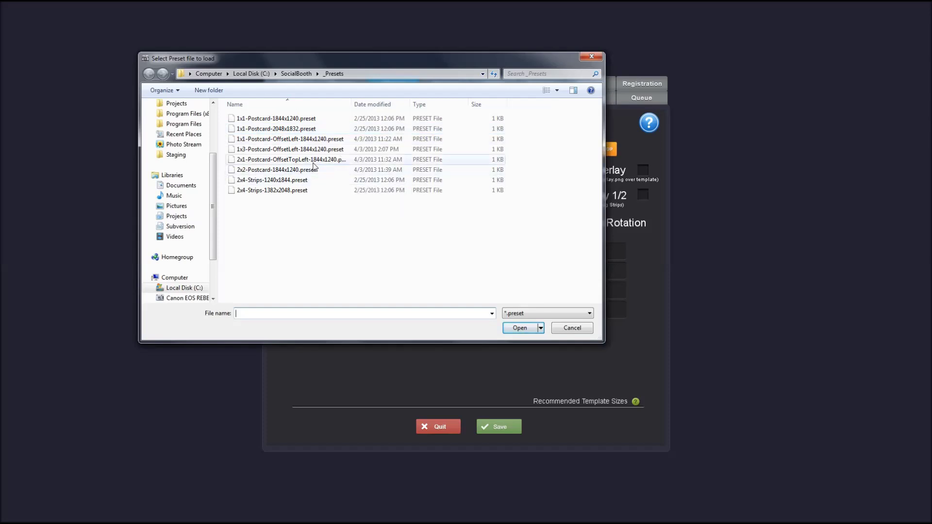
{"action": "double_click", "coordinate": [314, 163]}
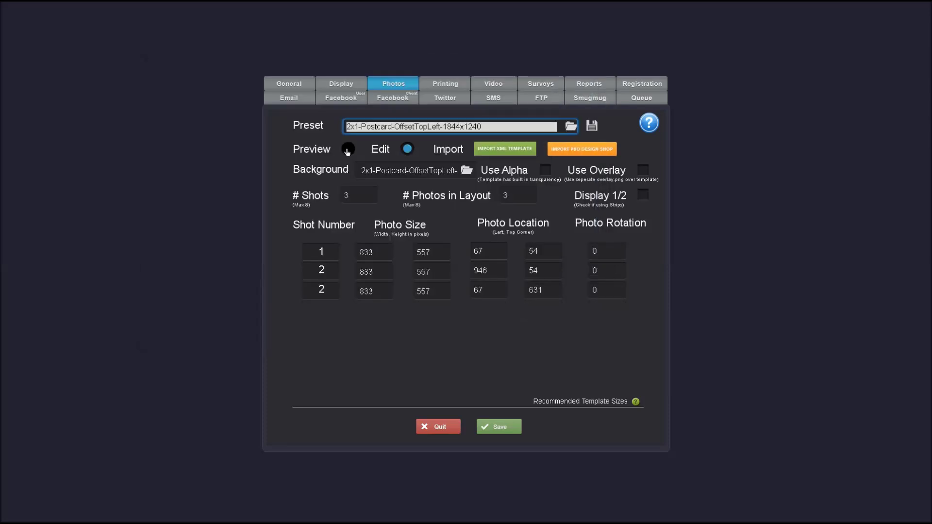
{"action": "left_click", "coordinate": [347, 150]}
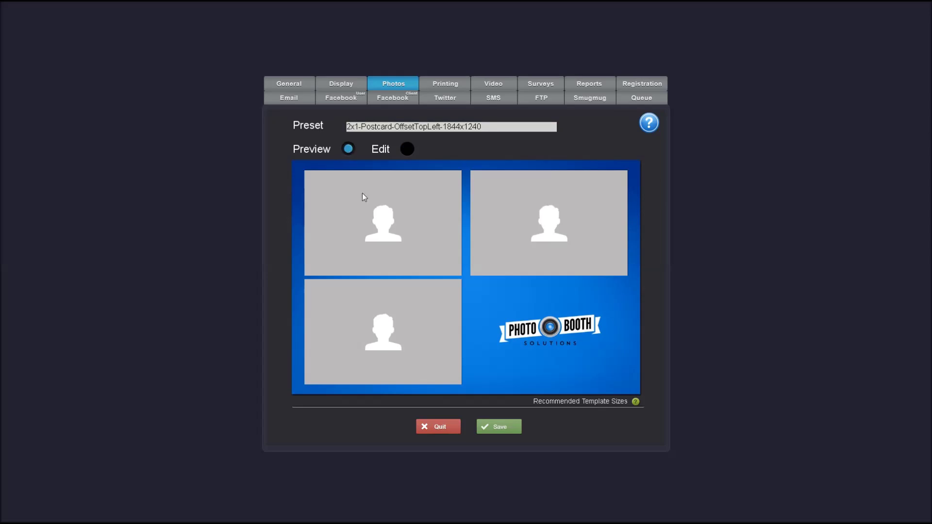
- Examine the preset's layout photo count and the first photo's size, location and rotation values in edit mode
{"action": "left_click", "coordinate": [407, 149]}
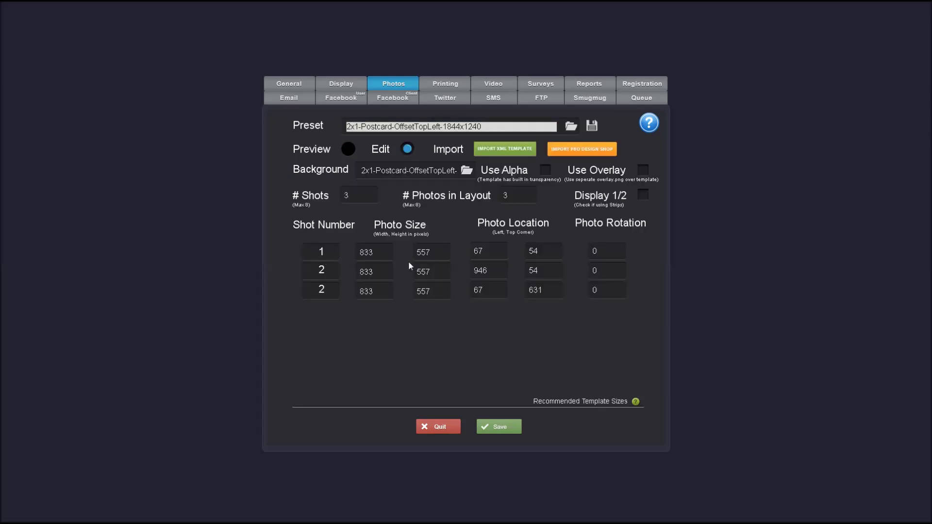
{"action": "left_click", "coordinate": [382, 252]}
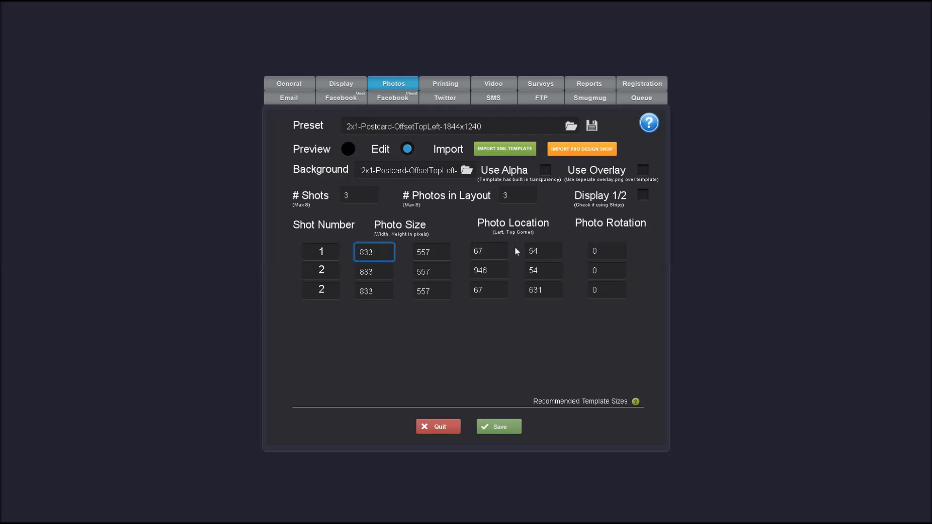
{"action": "left_click", "coordinate": [483, 250]}
{"action": "left_click", "coordinate": [606, 252]}
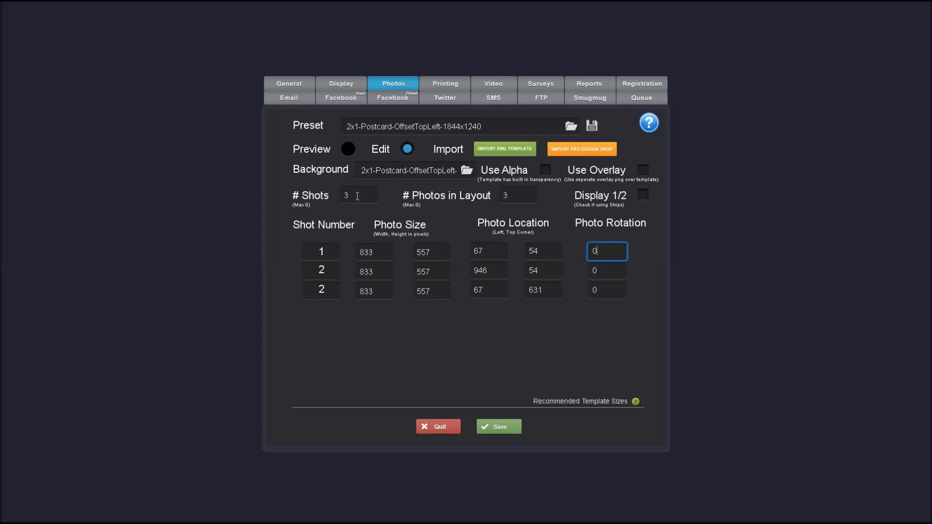
{"action": "left_click", "coordinate": [516, 196]}
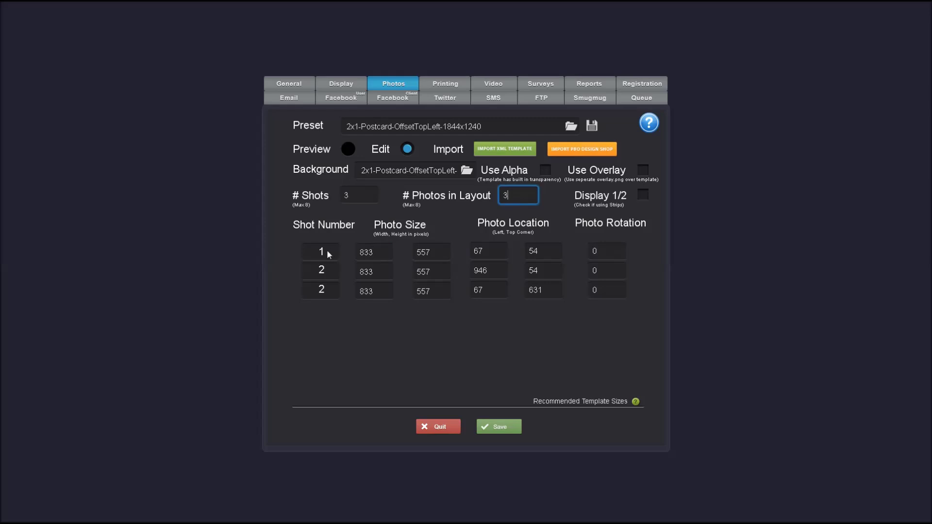
{"action": "left_click", "coordinate": [371, 252]}
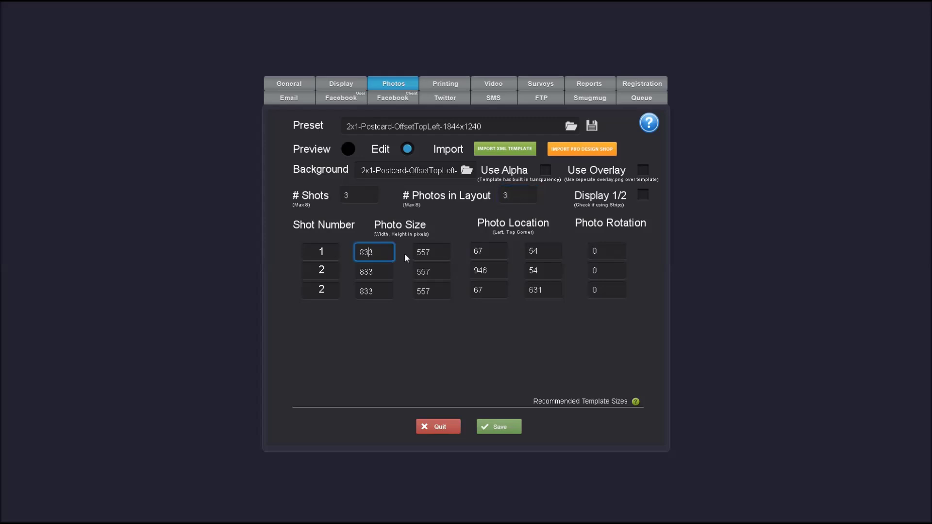
{"action": "left_click", "coordinate": [429, 254]}
{"action": "left_click", "coordinate": [482, 252]}
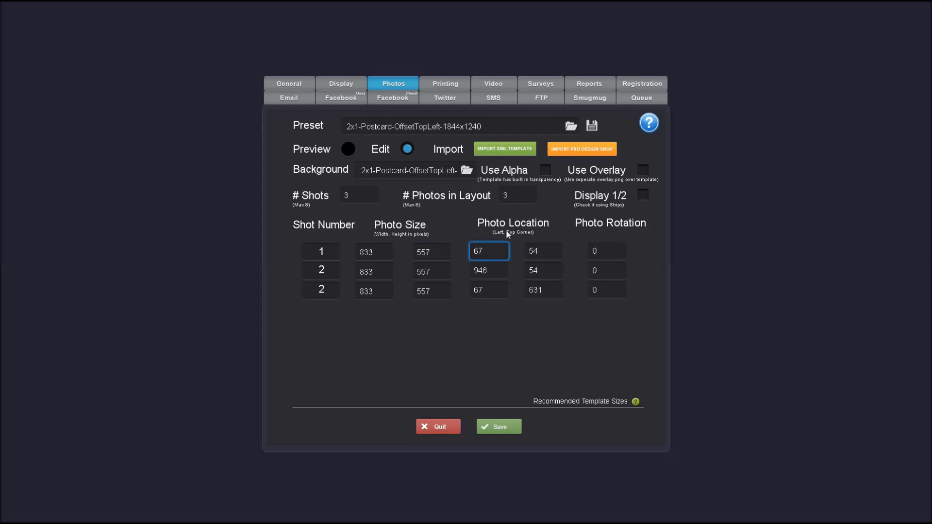
{"action": "left_click", "coordinate": [540, 251]}
- Load the 2x4-Strips-1240x1844 preset and preview its photo strip layout
{"action": "left_click", "coordinate": [384, 127]}
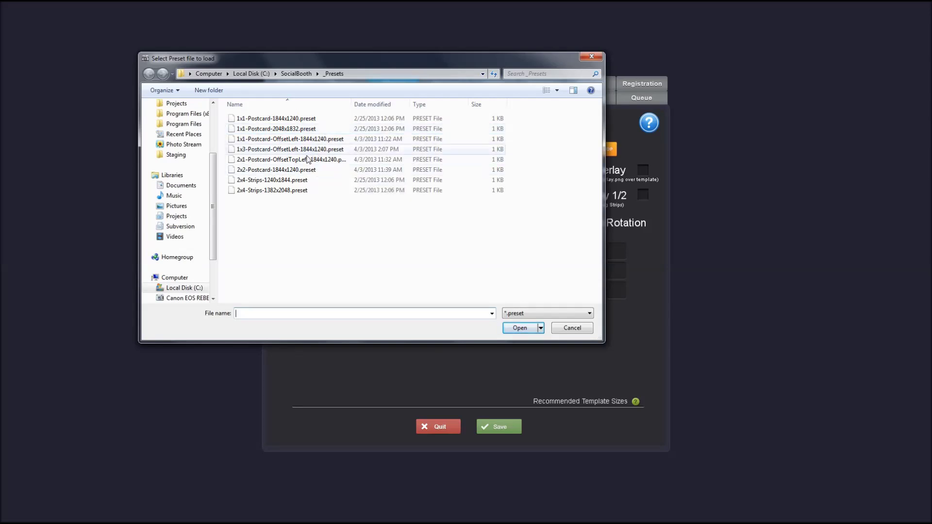
{"action": "double_click", "coordinate": [298, 181]}
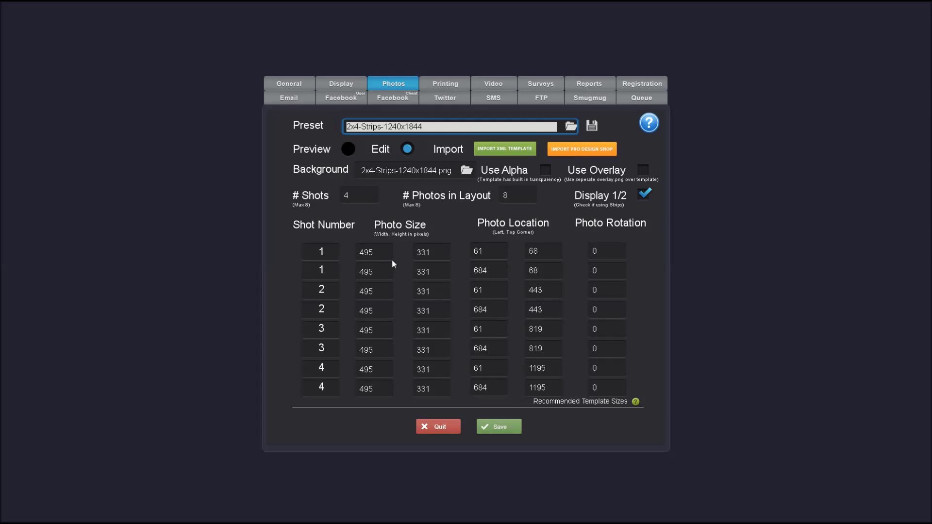
{"action": "left_click", "coordinate": [348, 150]}
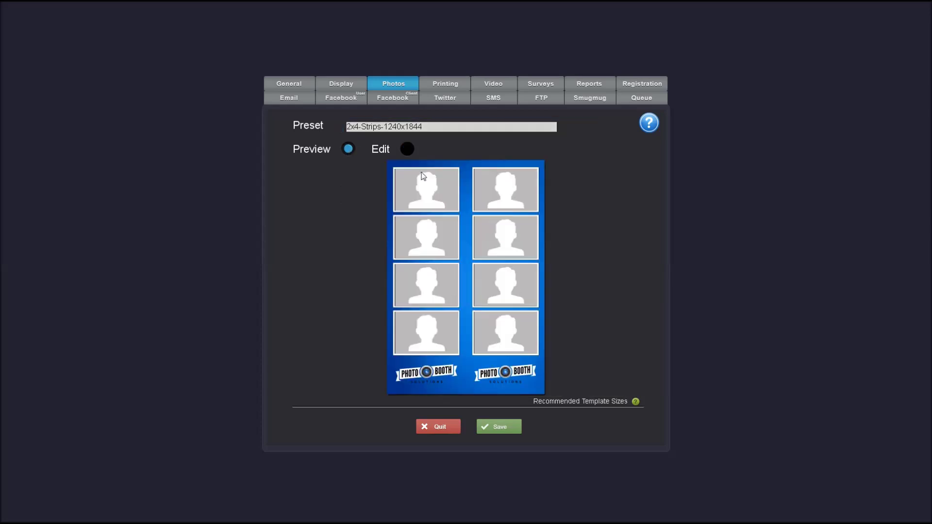
- Return to edit mode, load the 1x1-Postcard-1844x1240 preset and preview its layout
{"action": "left_click", "coordinate": [408, 148]}
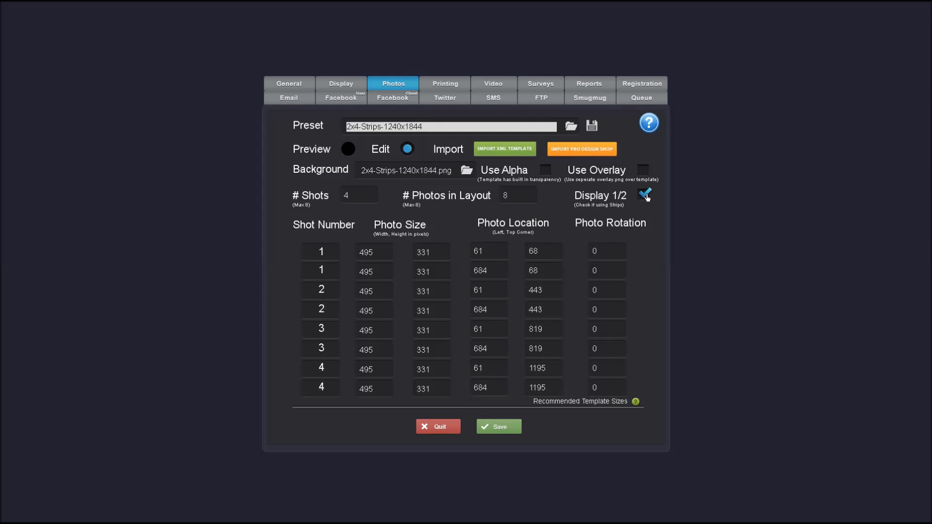
{"action": "left_click", "coordinate": [571, 126]}
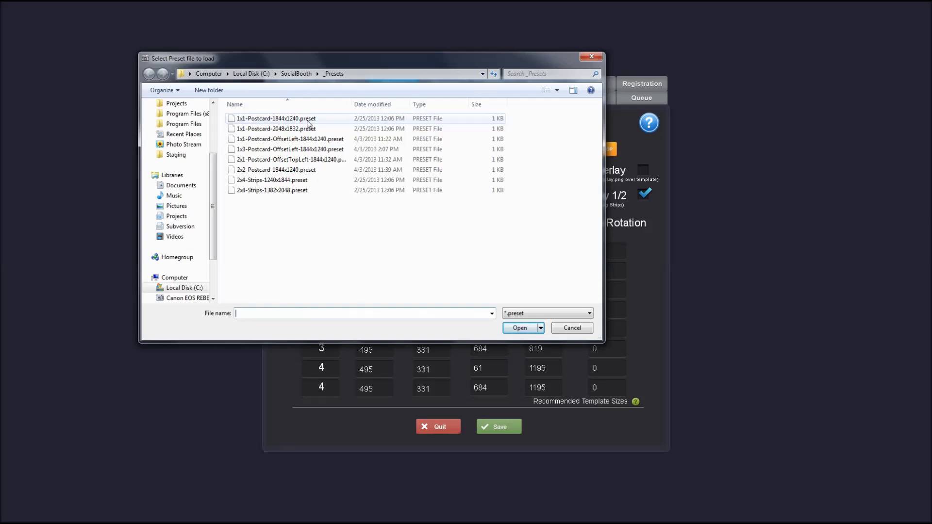
{"action": "double_click", "coordinate": [307, 121]}
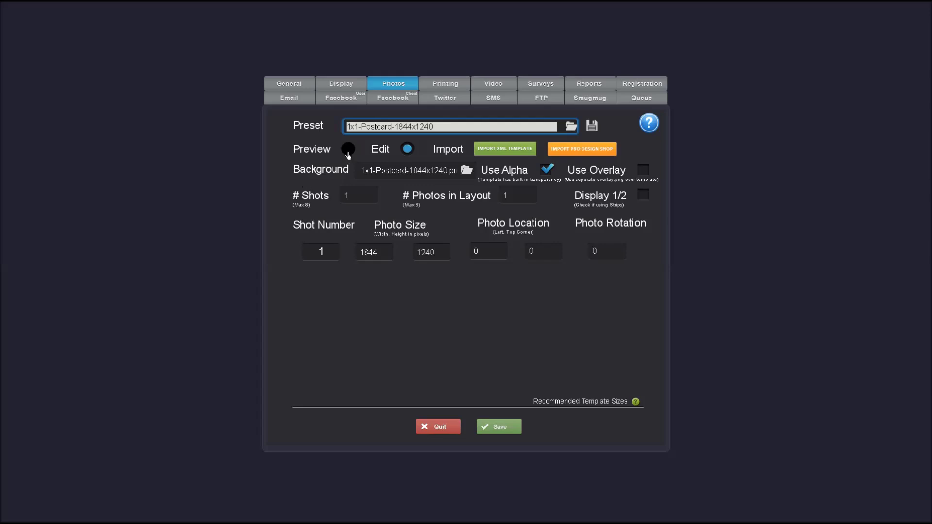
{"action": "left_click", "coordinate": [349, 151]}
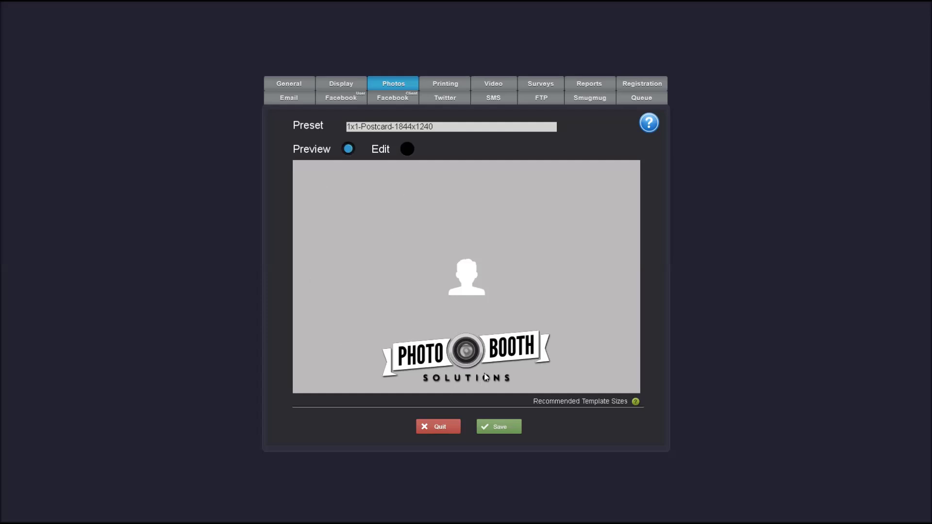
- Return to edit mode, view the available background template images and cancel without choosing one
{"action": "left_click", "coordinate": [406, 149]}
{"action": "left_click", "coordinate": [389, 173]}
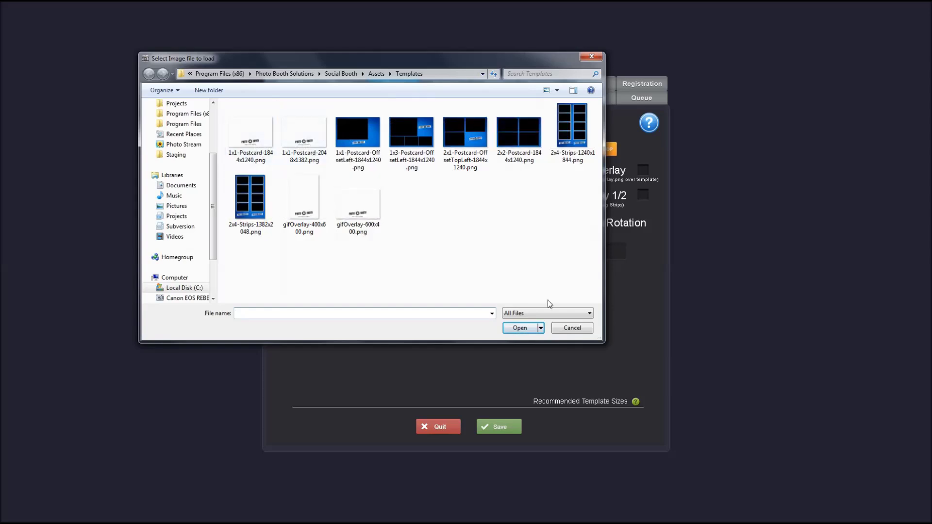
{"action": "left_click", "coordinate": [571, 329]}
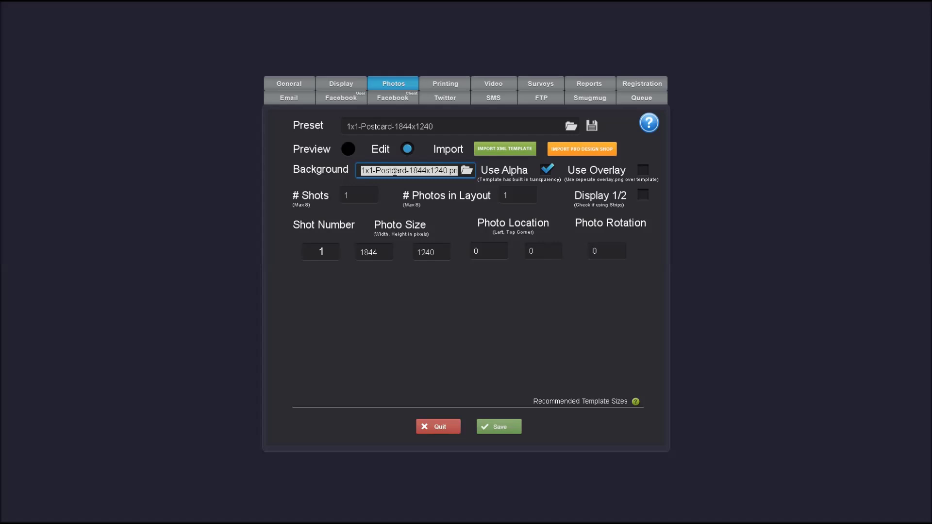
- Set both the number of shots and photos in layout to 4, and assign shot numbers 3 and 4 to the last two photos
{"action": "left_click", "coordinate": [358, 195]}
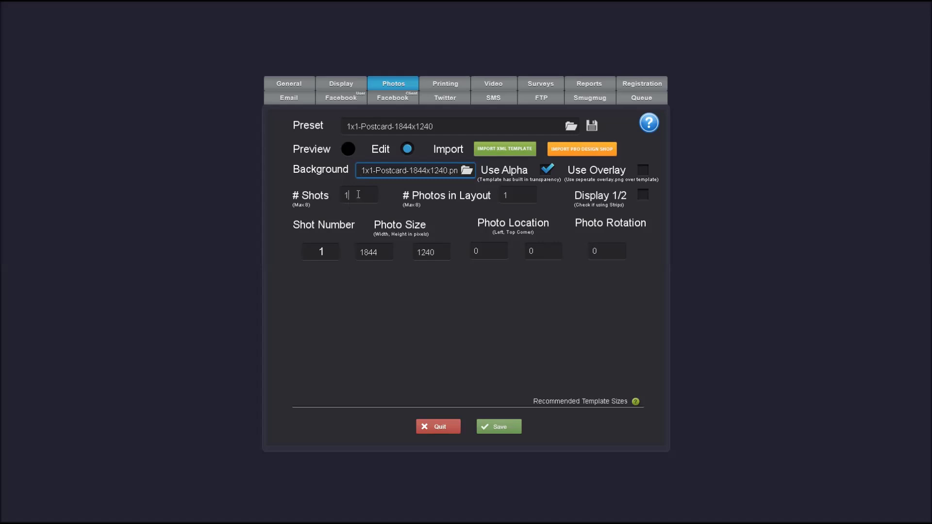
{"action": "left_click", "coordinate": [530, 192]}
{"action": "key", "text": "BackSpace"}
{"action": "type", "text": "4"}
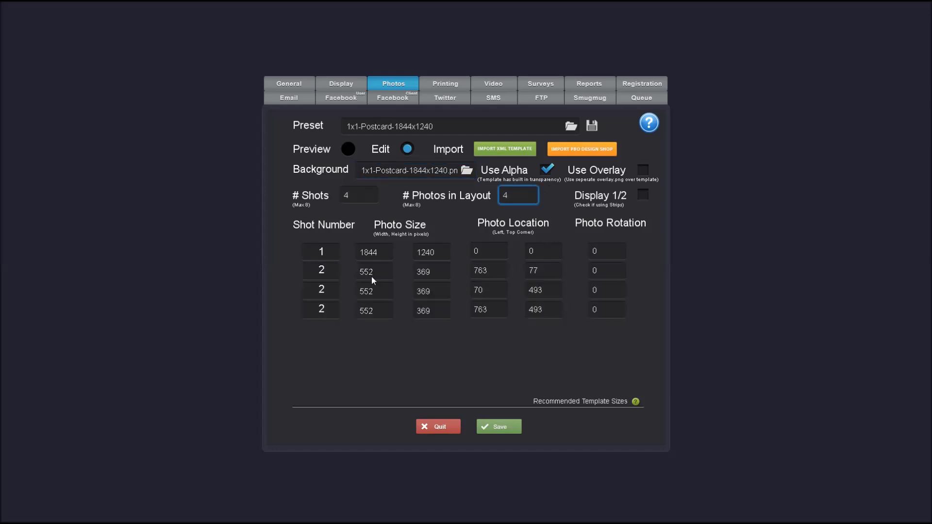
{"action": "left_click", "coordinate": [326, 293]}
{"action": "left_click", "coordinate": [323, 316]}
{"action": "left_click", "coordinate": [321, 309]}
{"action": "left_click", "coordinate": [323, 349]}
- Open the dialog for saving the layout as a preset and cancel without saving
{"action": "left_click", "coordinate": [592, 126]}
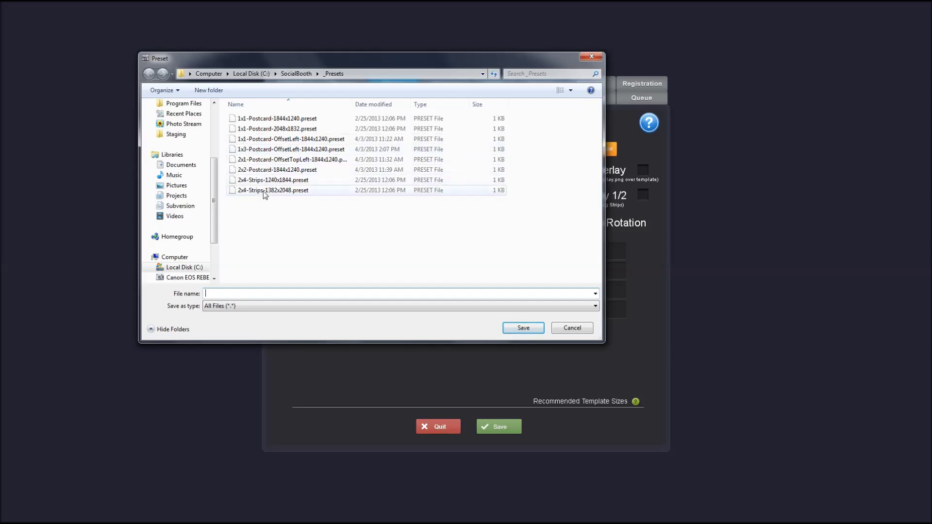
{"action": "left_click", "coordinate": [564, 327]}
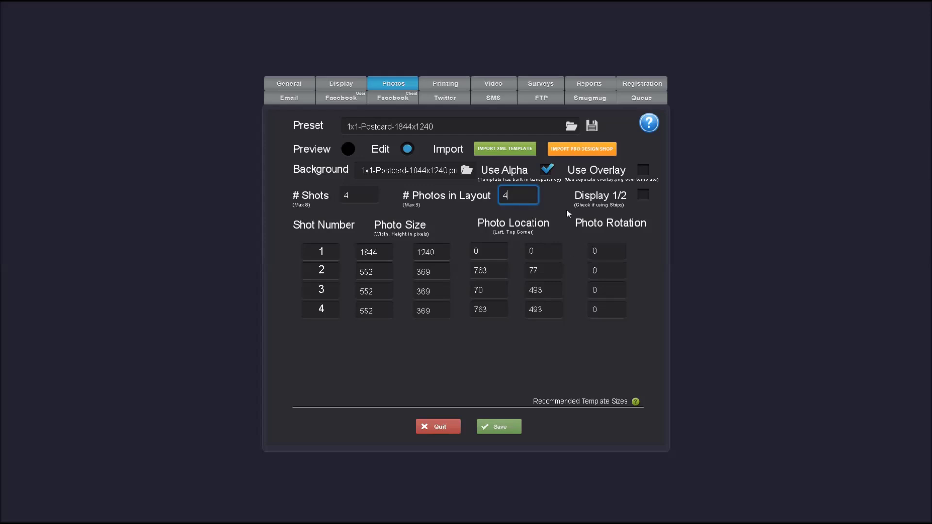
- Import the Pro Design Shop coordinates.txt from Downloads\Templates\29974c09-f8e1-4098-b743-0a7e165edf8a and preview the imported layout
{"action": "left_click", "coordinate": [581, 149]}
{"action": "left_click", "coordinate": [371, 74]}
{"action": "type", "text": "C:\\Users\\Mike\\Downloads\\Templates\\29974c09-f8e1-4098-b743-0a7e165edf8a"}
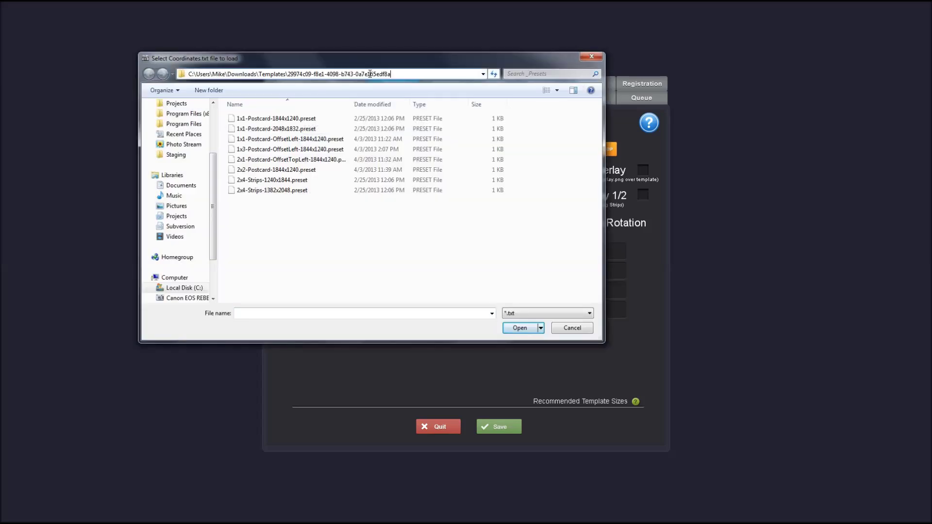
{"action": "key", "text": "ctrl+a"}
{"action": "key", "text": "Return"}
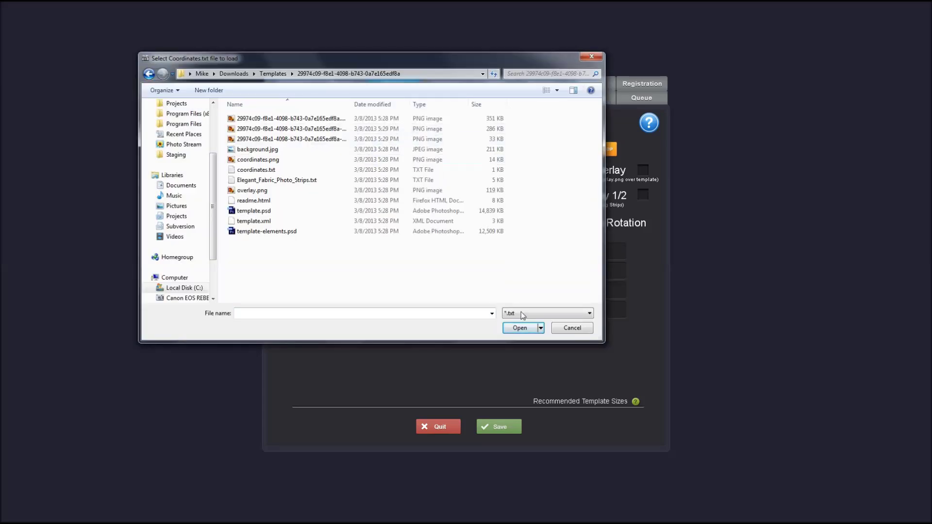
{"action": "double_click", "coordinate": [271, 172]}
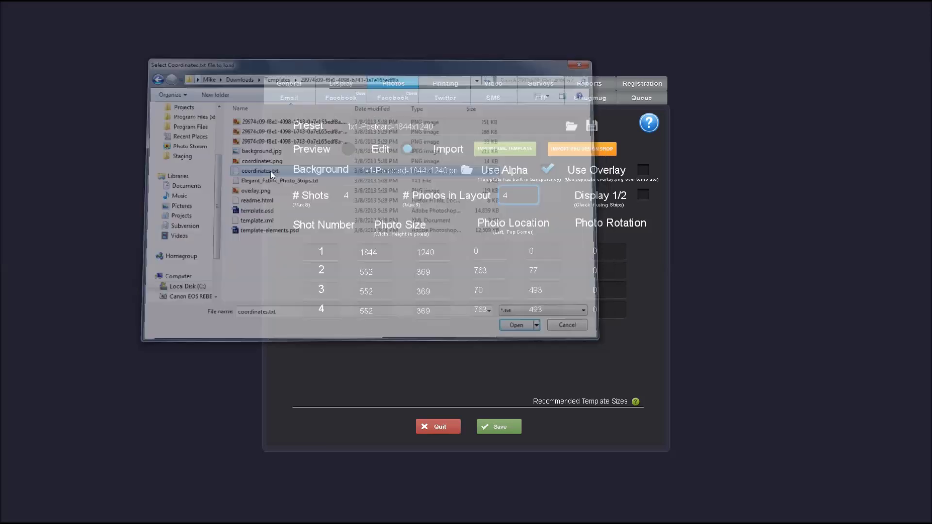
{"action": "left_click", "coordinate": [351, 151]}
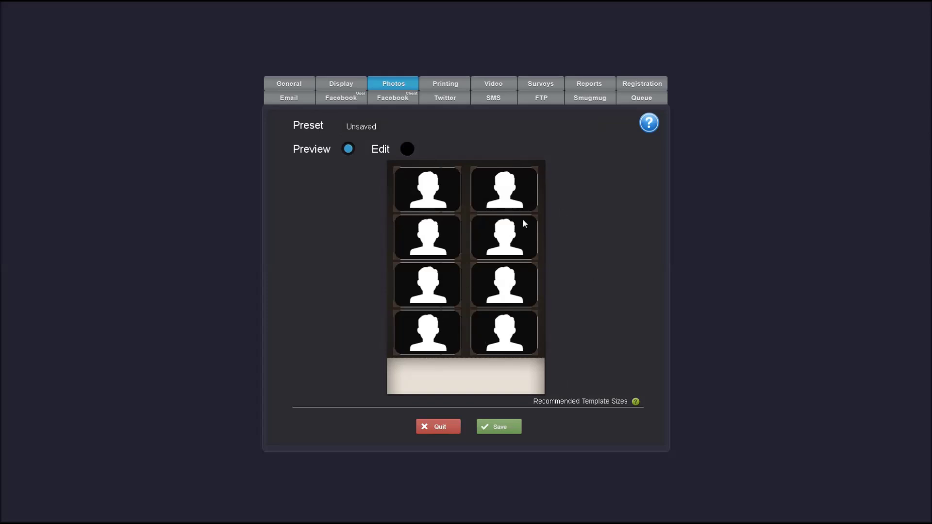
- Return to edit mode and view the table of recommended template sizes by printer
{"action": "left_click", "coordinate": [408, 149]}
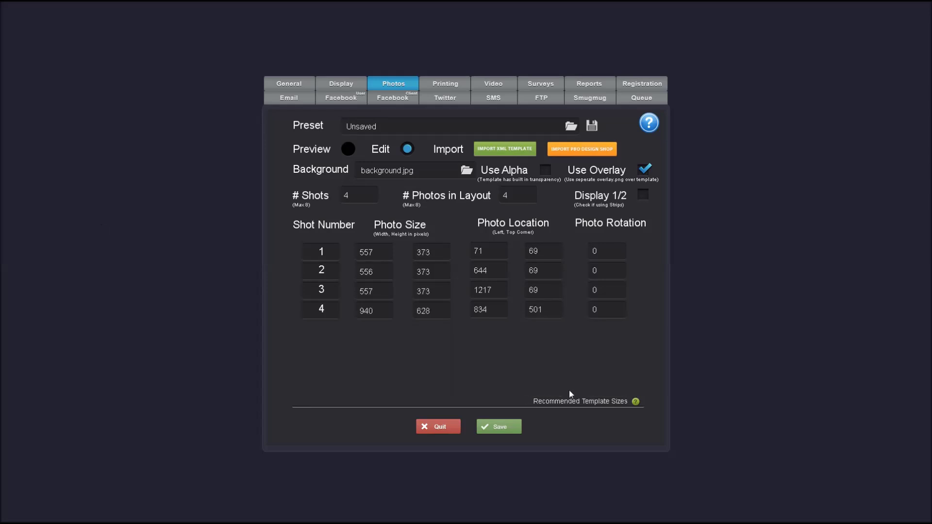
{"action": "left_click", "coordinate": [635, 401]}
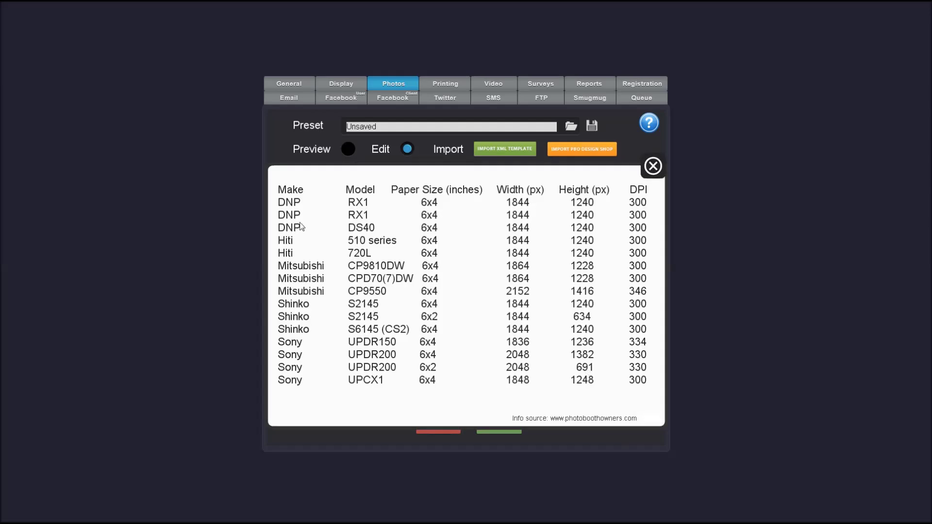